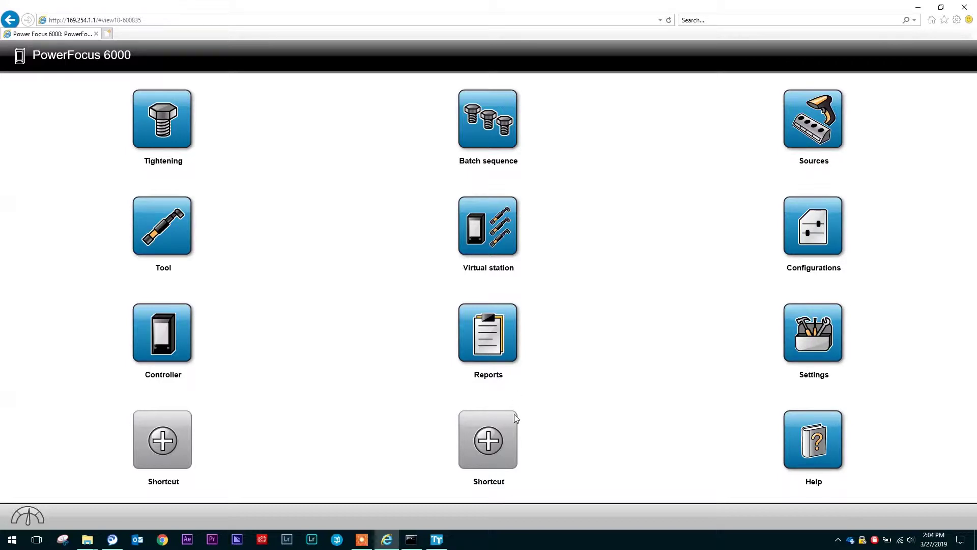
Bring up ToolsTalk 2 and show the Fieldbus signal configuration list containing Configuration 1
click(439, 541)
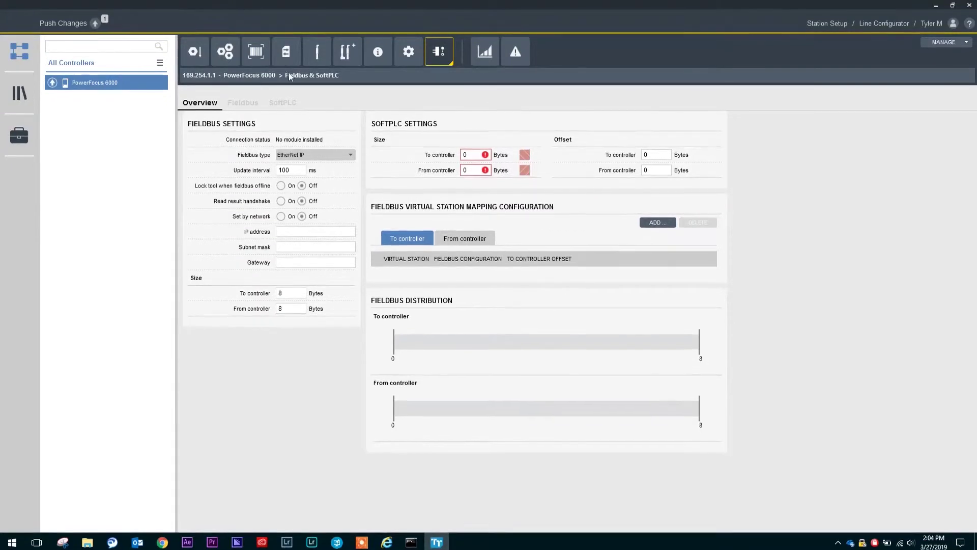
click(279, 55)
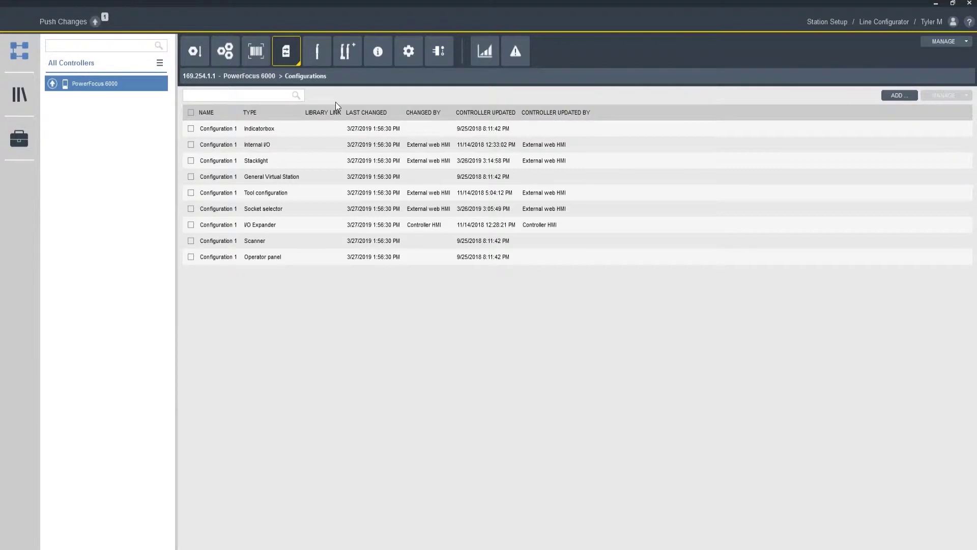
click(442, 51)
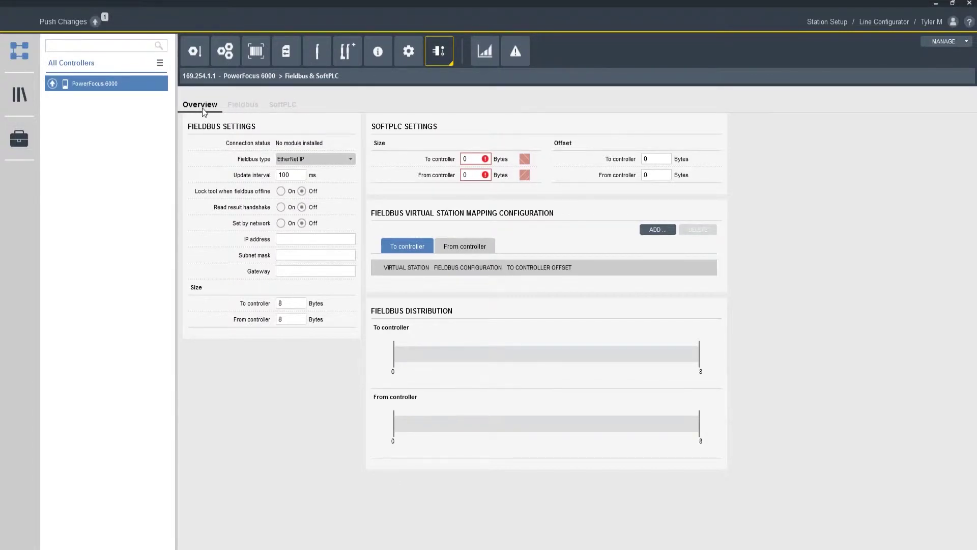
click(247, 105)
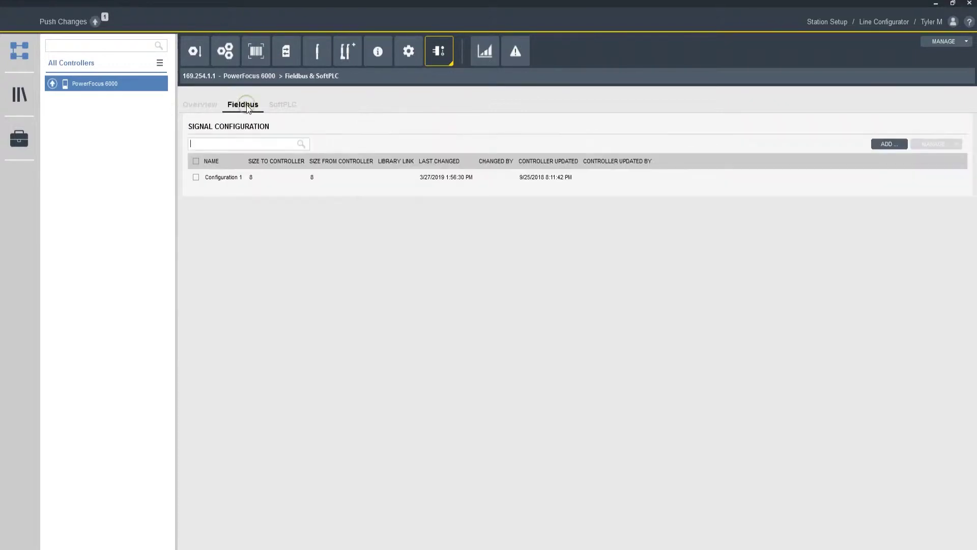
Add a Disable tool signal at byte 1, bit 0 of Configuration 1's to-controller map
double_click(246, 179)
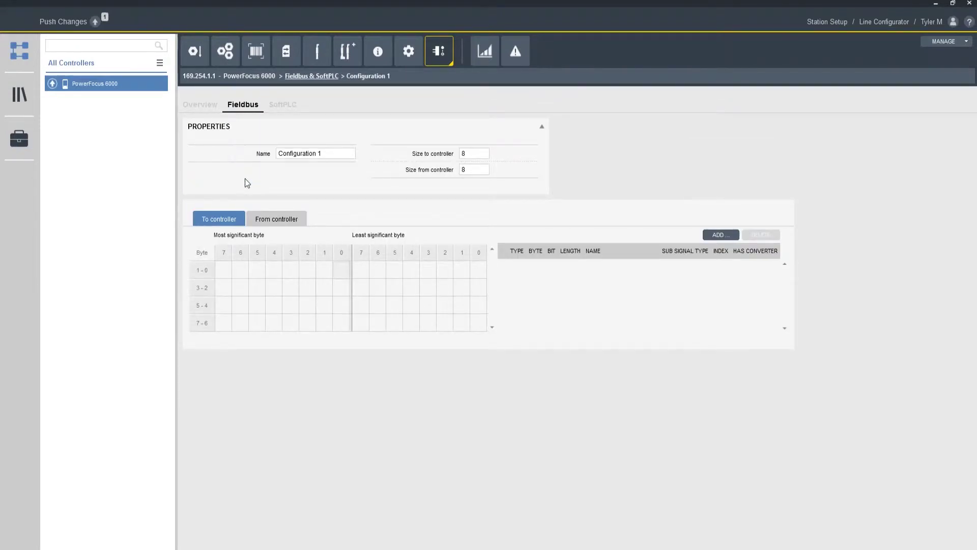
right_click(340, 268)
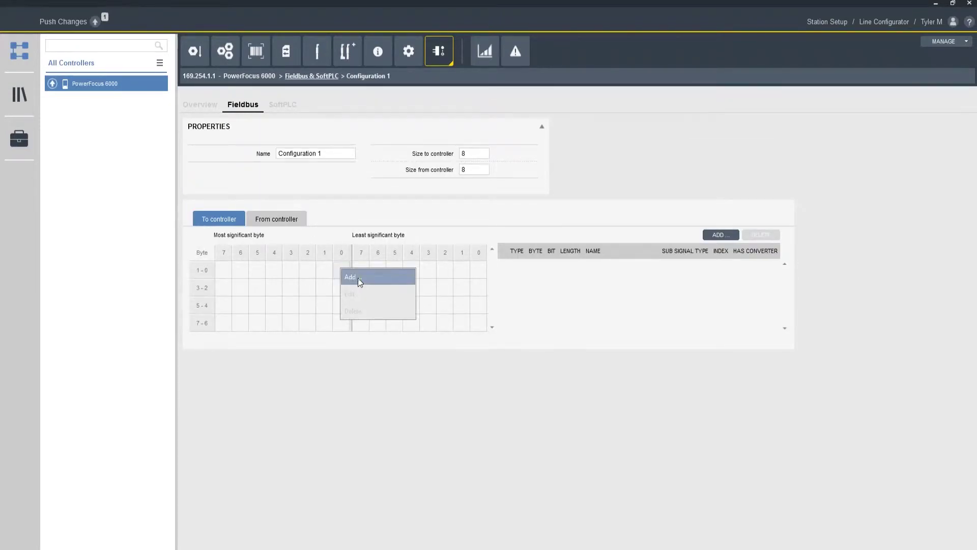
click(359, 277)
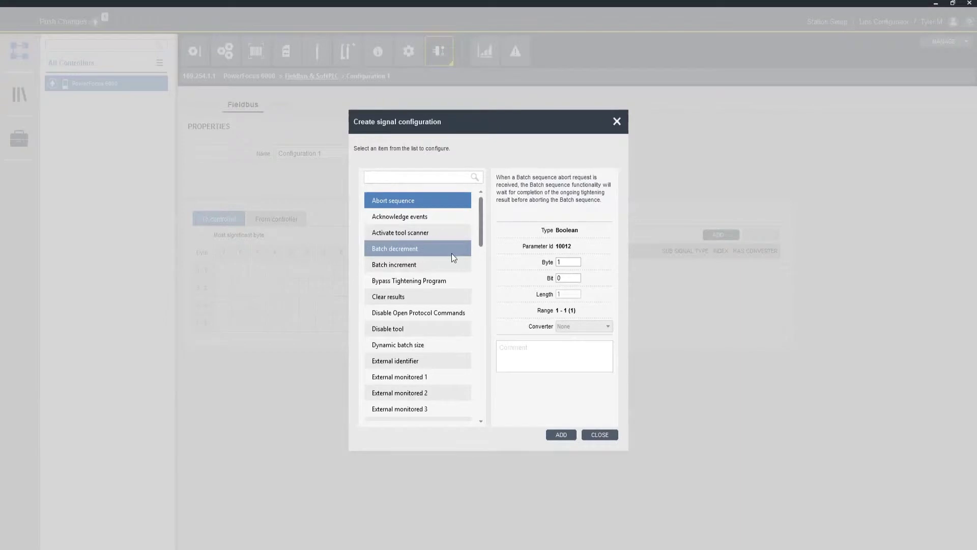
click(407, 329)
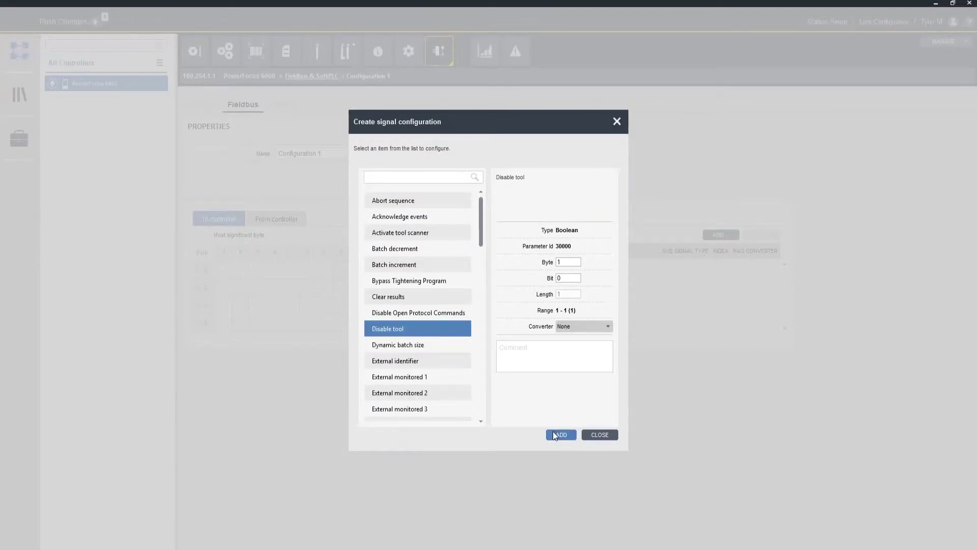
click(554, 435)
click(598, 435)
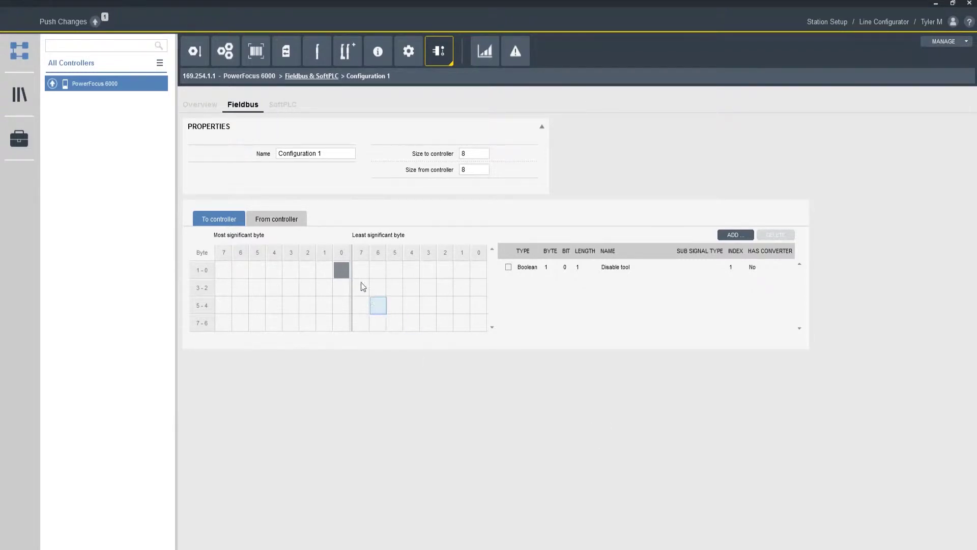
Replace the configuration name Configuration 1 with 'Test Bitmap'
click(341, 270)
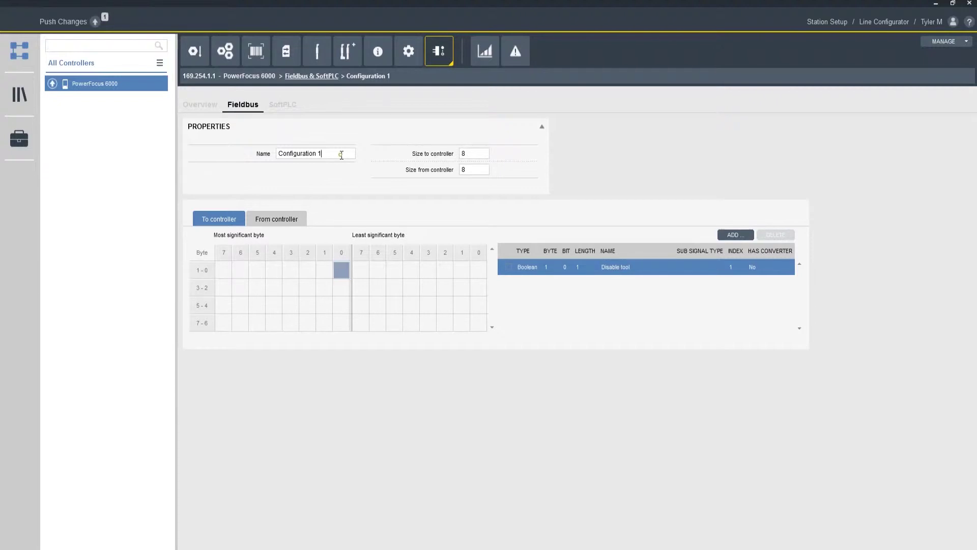
drag(342, 155, 242, 164)
text(Test Bitmap)
On the fieldbus overview, keep EtherNet IP as the type and turn Set by network off
click(202, 106)
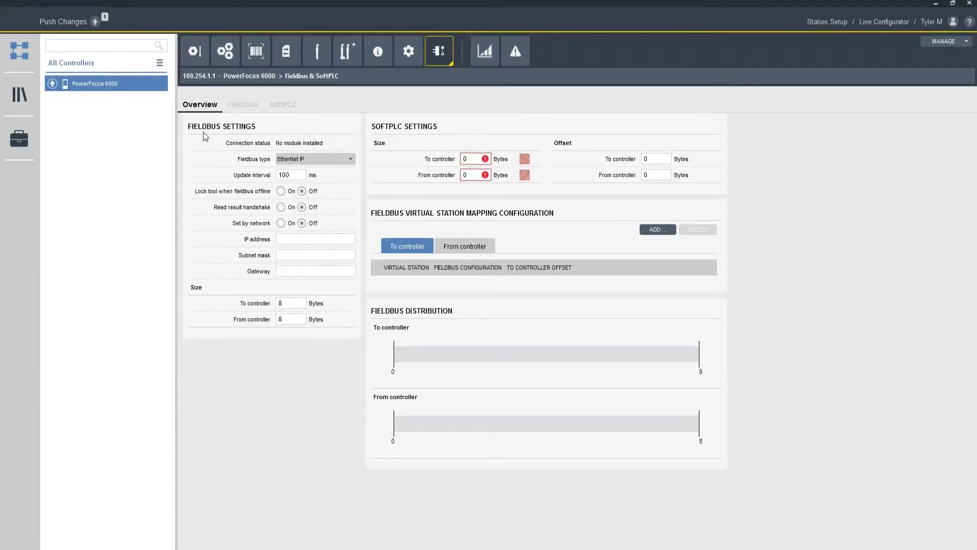
click(349, 160)
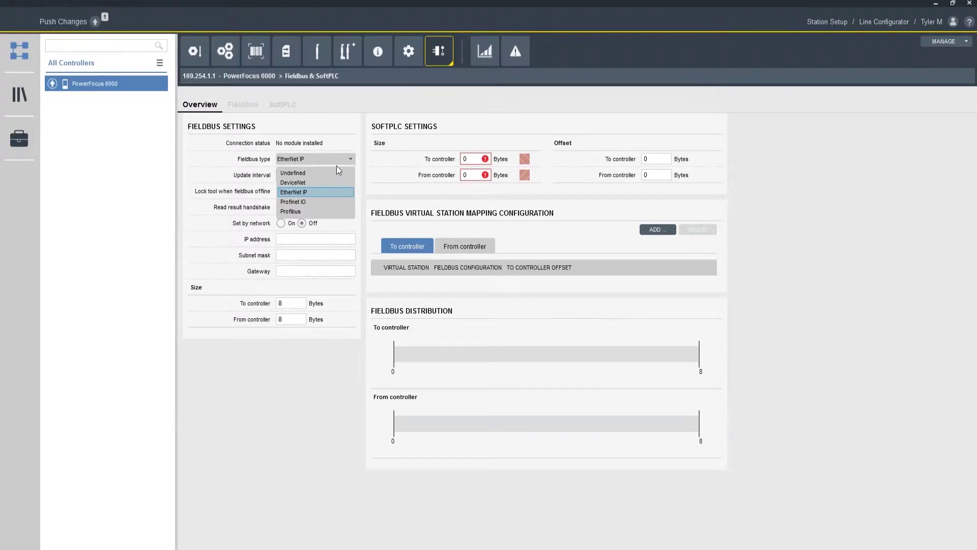
click(310, 191)
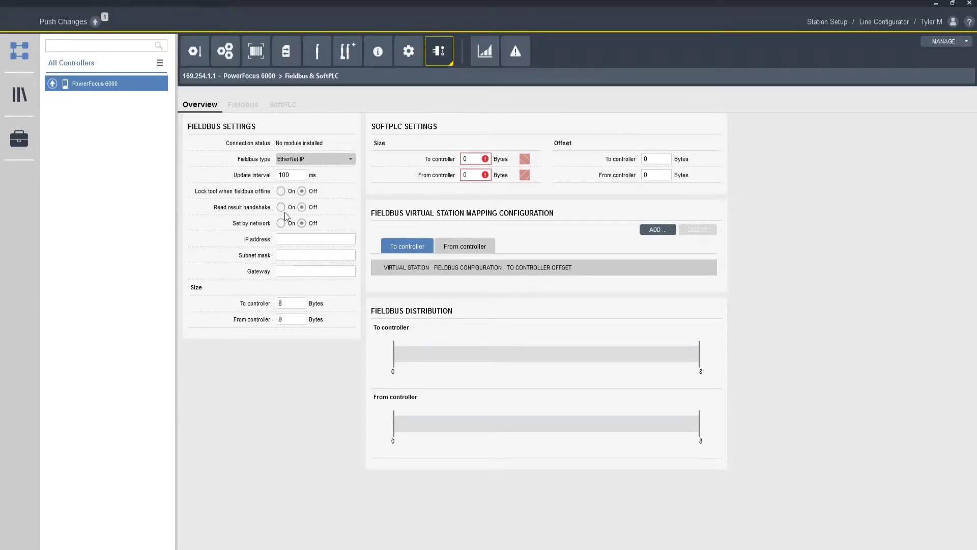
click(282, 224)
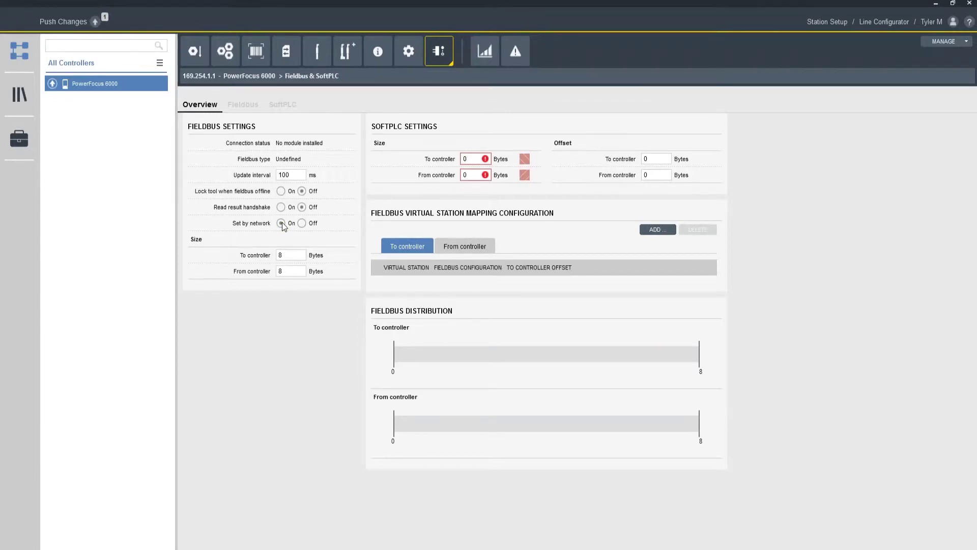
click(303, 226)
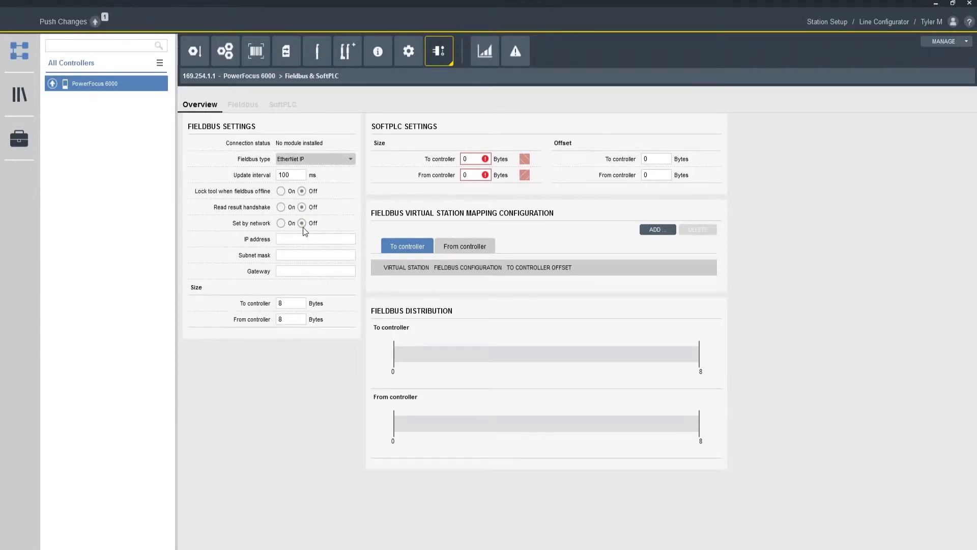
Enter IP address 192.168.1.1, subnet mask 255.255.255.0 and gateway 0.0.0.0
click(284, 241)
text(192.168.1.1)
key(Tab)
text(25)
text(5.255)
text(.255)
text(.0)
text(0.0.)
click(477, 159)
Add a fieldbus mapping linking Virtual Station 1 to the Test Bitmap configuration
click(654, 230)
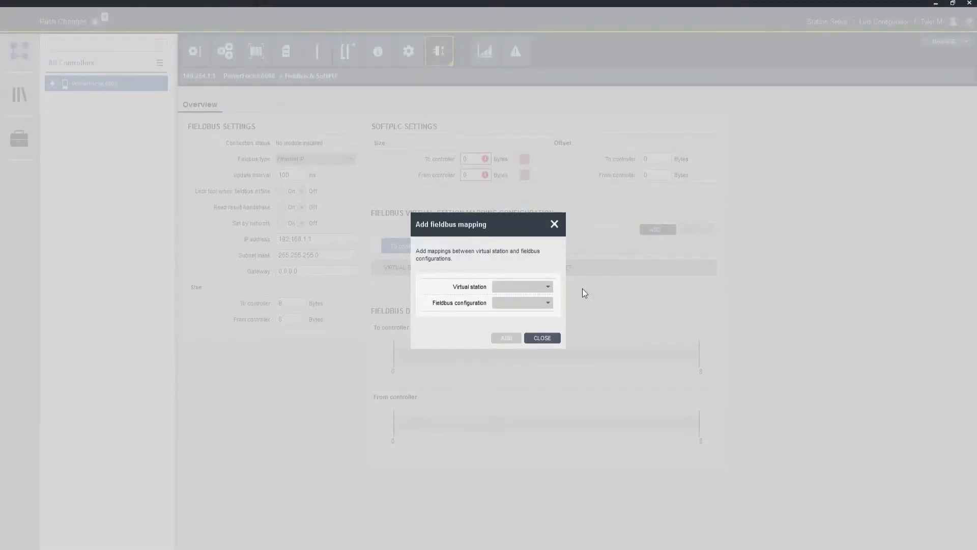
click(548, 287)
click(530, 300)
click(539, 304)
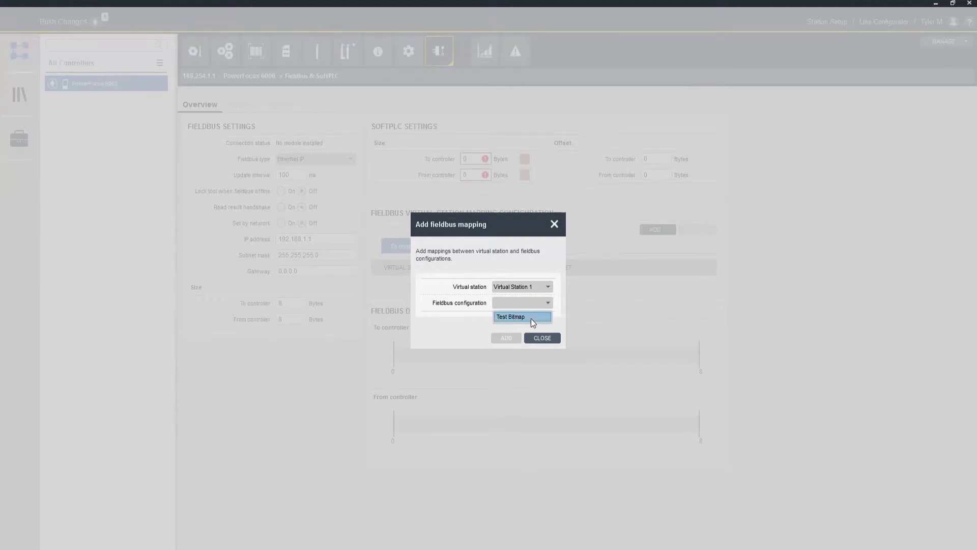
click(532, 320)
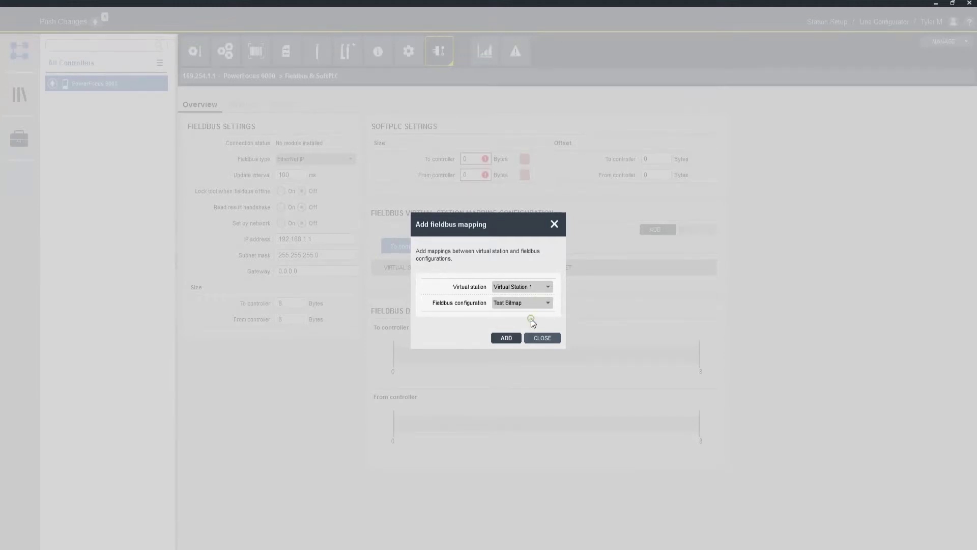
click(509, 336)
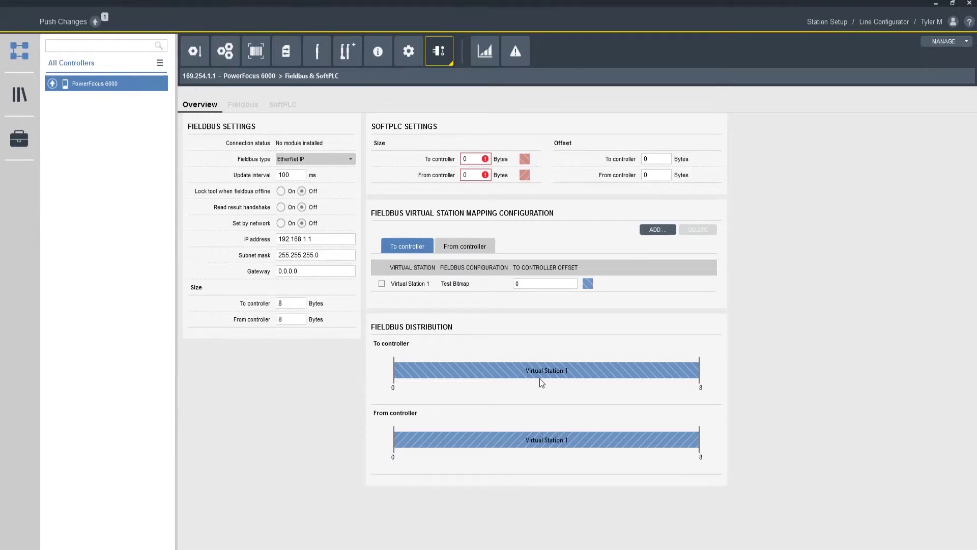
Set the fieldbus Size To controller and From controller values to 16 bytes each
double_click(295, 304)
text(16)
key(Tab)
text(16)
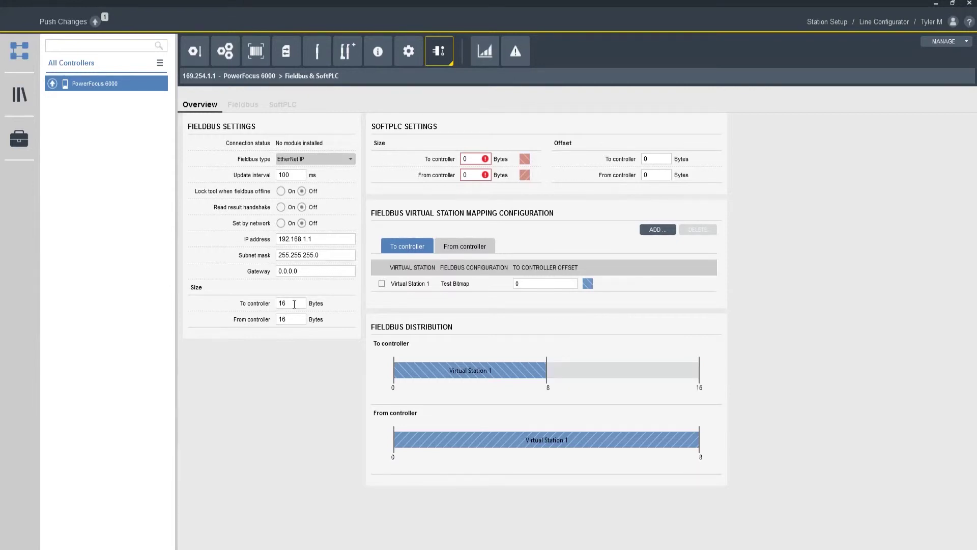
click(302, 349)
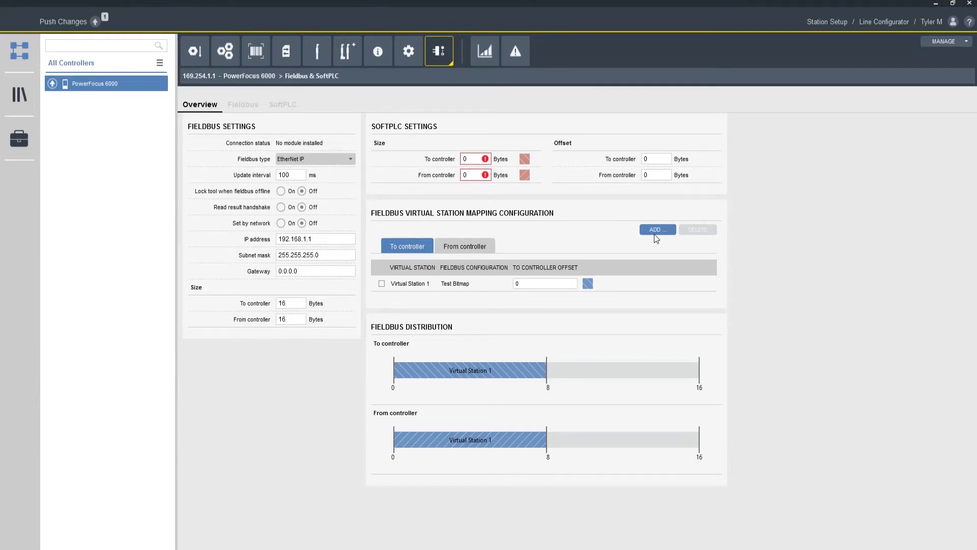
Push the pending Virtual Station 1, Test Bitmap and GFC changes to the PowerFocus 6000
click(52, 84)
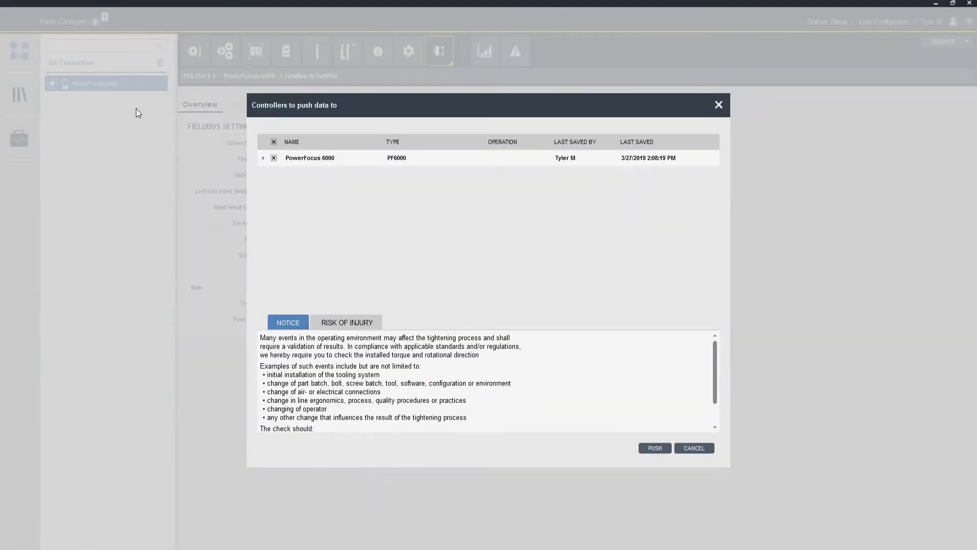
click(264, 160)
click(264, 159)
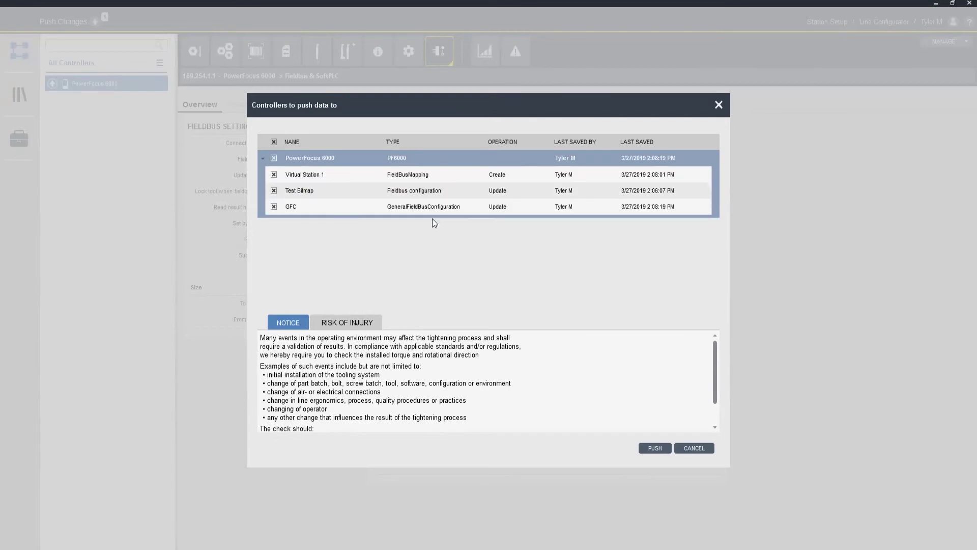
click(651, 449)
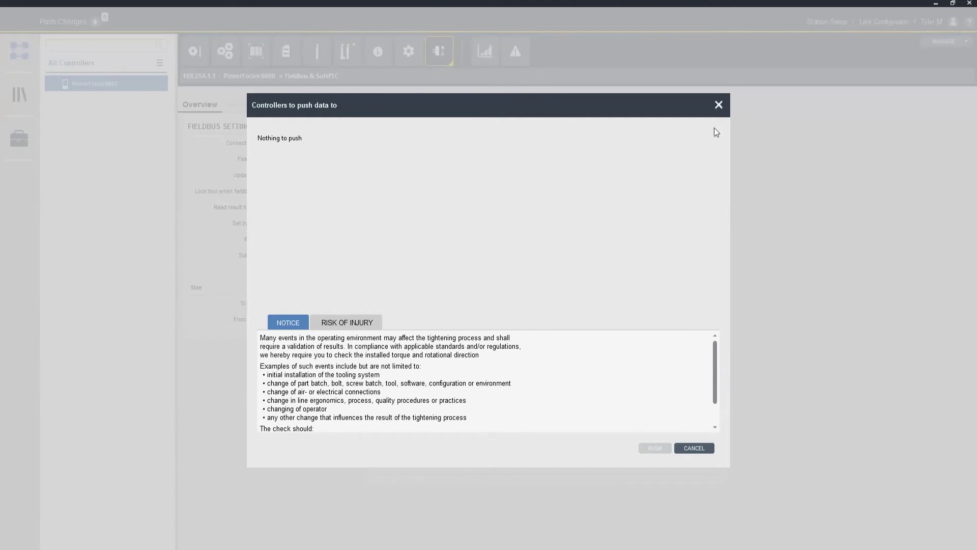
click(719, 105)
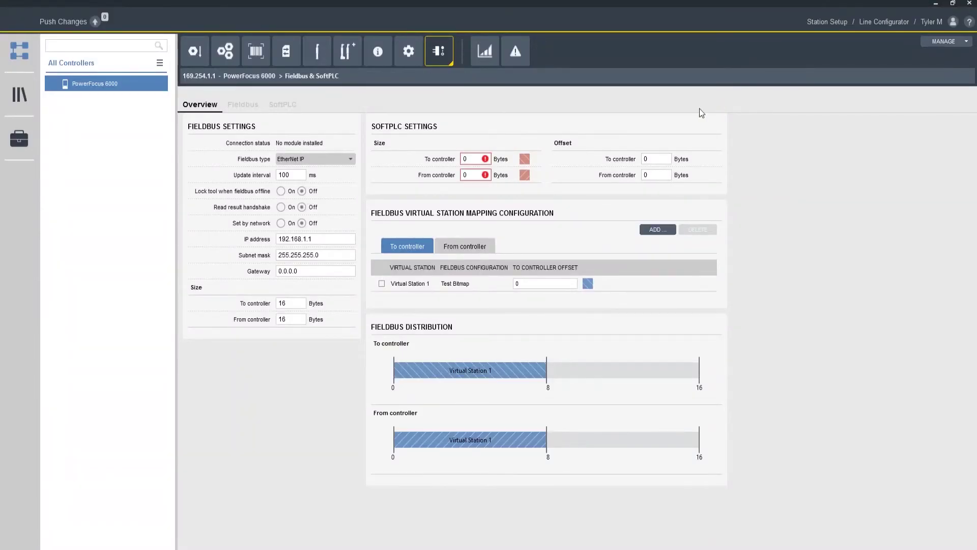